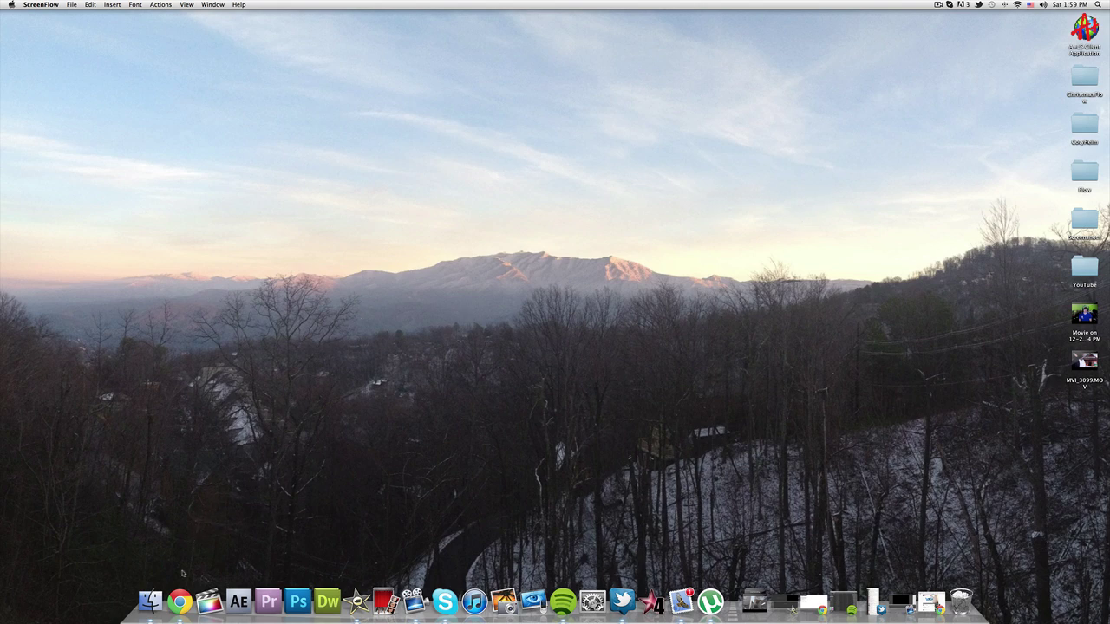
Step: Restore the minimized Chrome window showing the 'EnVyUs vs OpTic Listen In Ep. 9' YouTube page
left_click(179, 601)
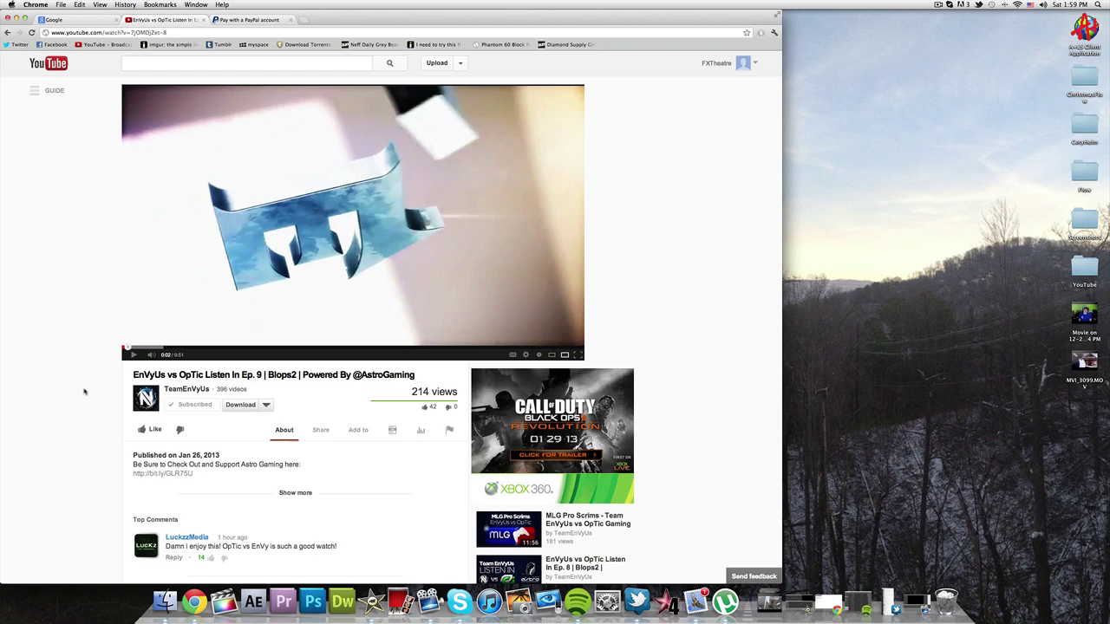
scroll(84, 392, "down", 5)
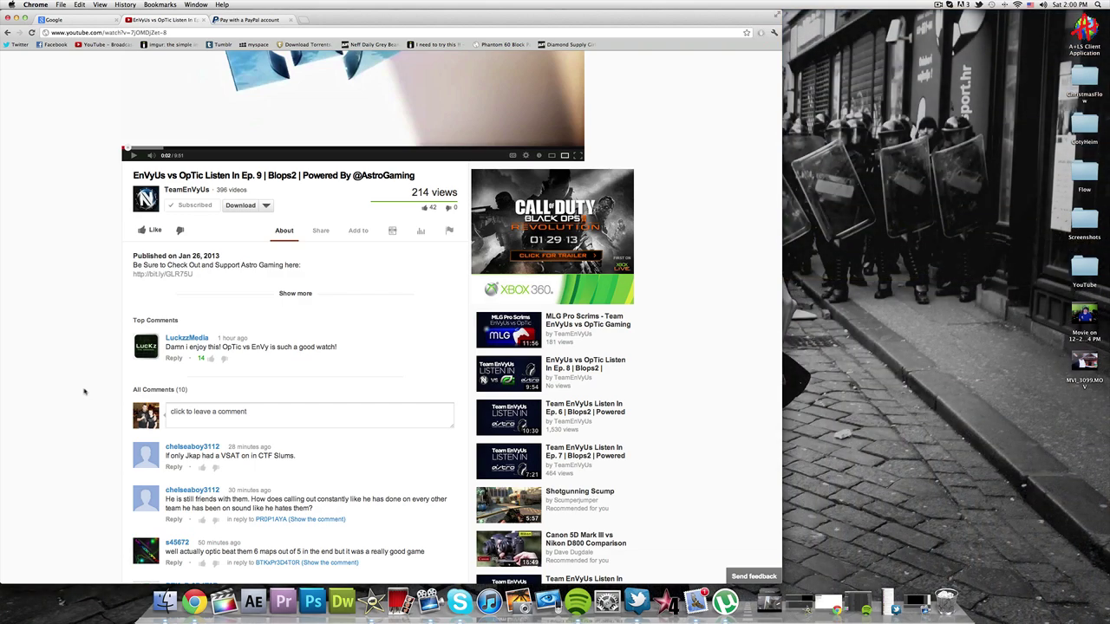
scroll(84, 392, "up", 5)
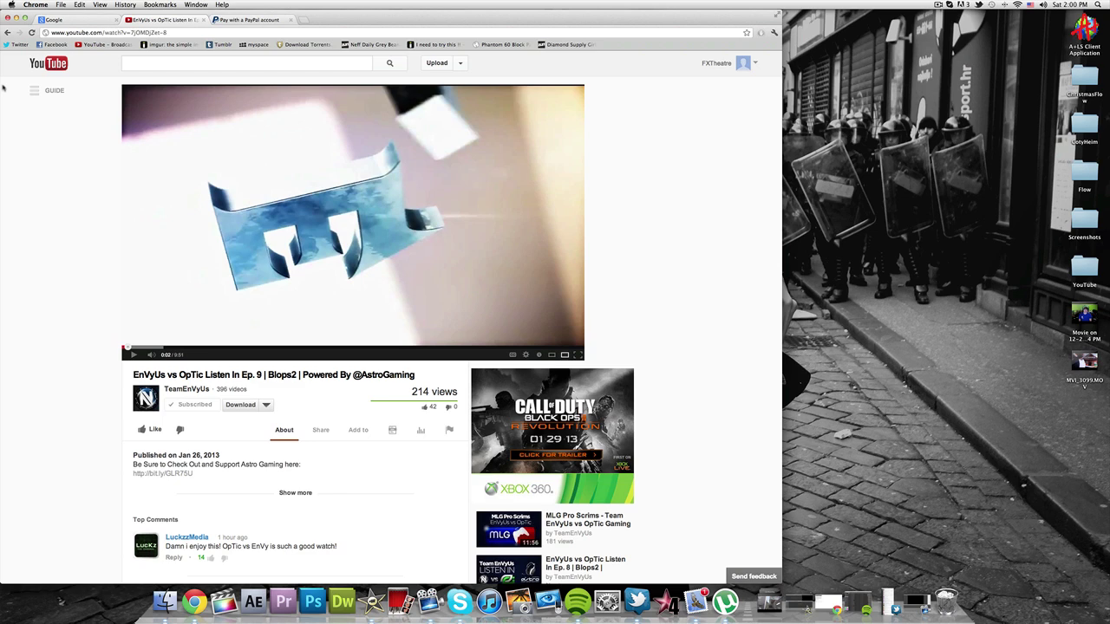
Step: Open the macOS System Preferences window from the Apple menu, then close it
left_click(14, 5)
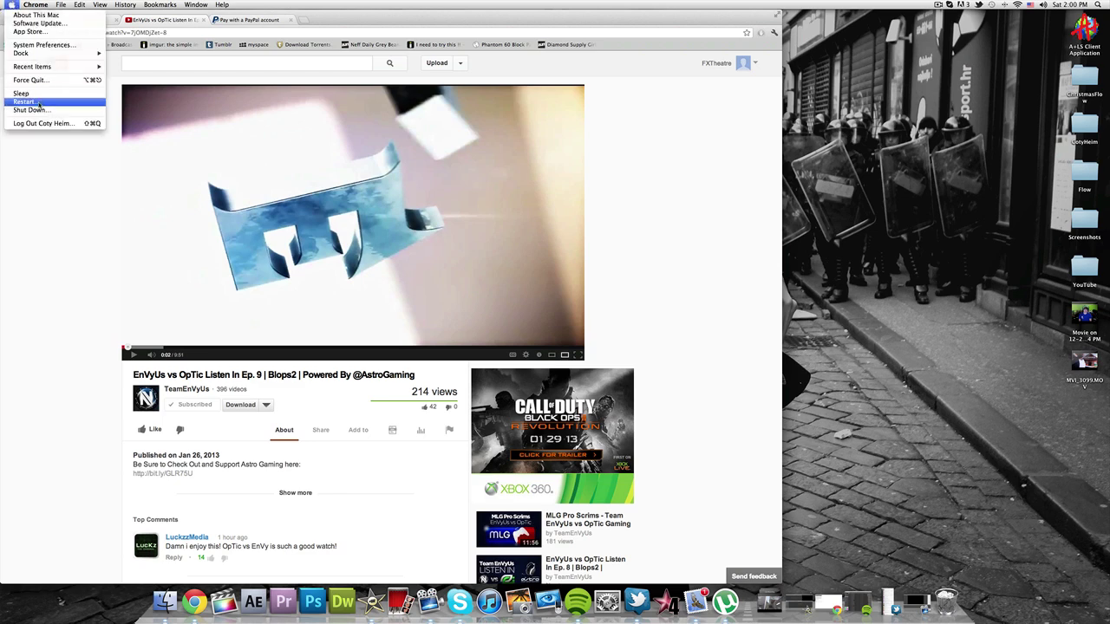
left_click(36, 46)
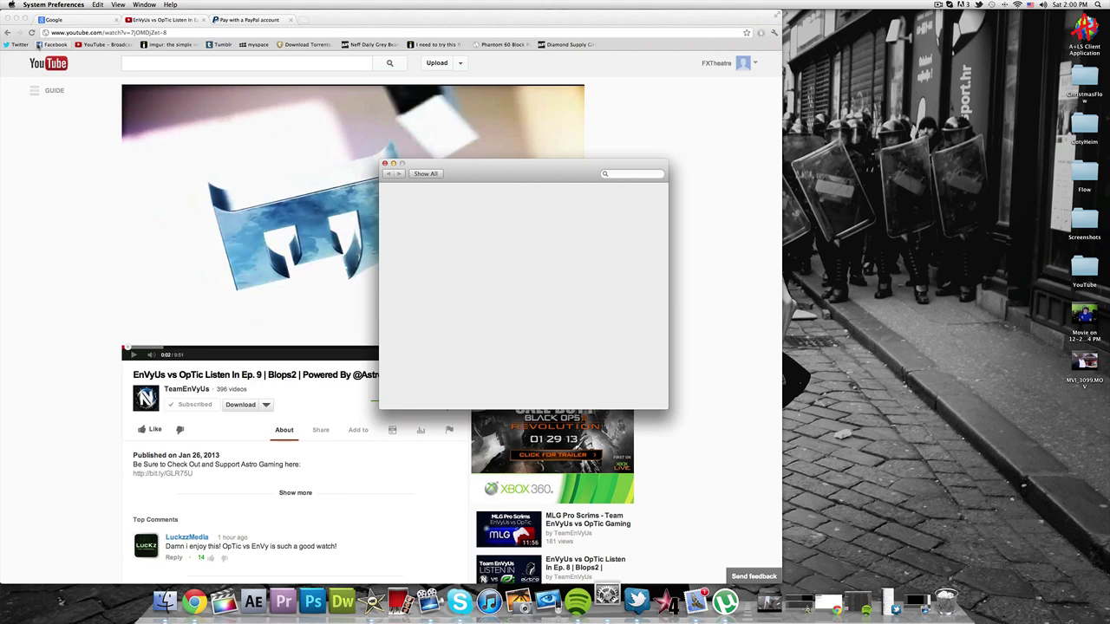
left_click(385, 164)
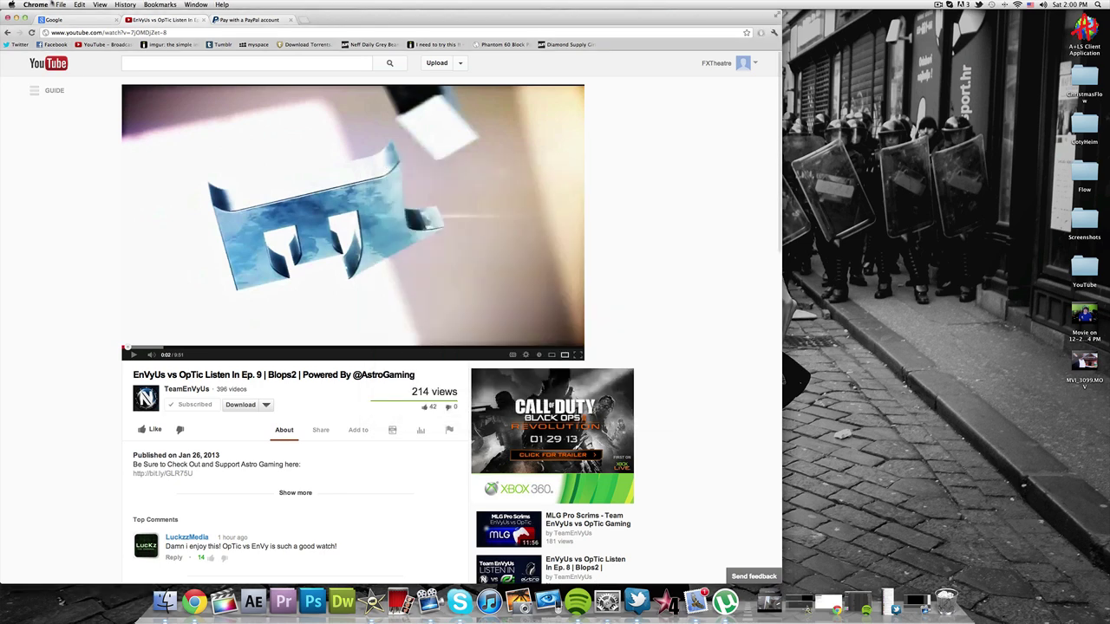
Step: Go to Chrome's Settings Extensions page listing AdBlock 2.5.54 and Chrome YouTube Downloader 2.6.14
left_click(35, 5)
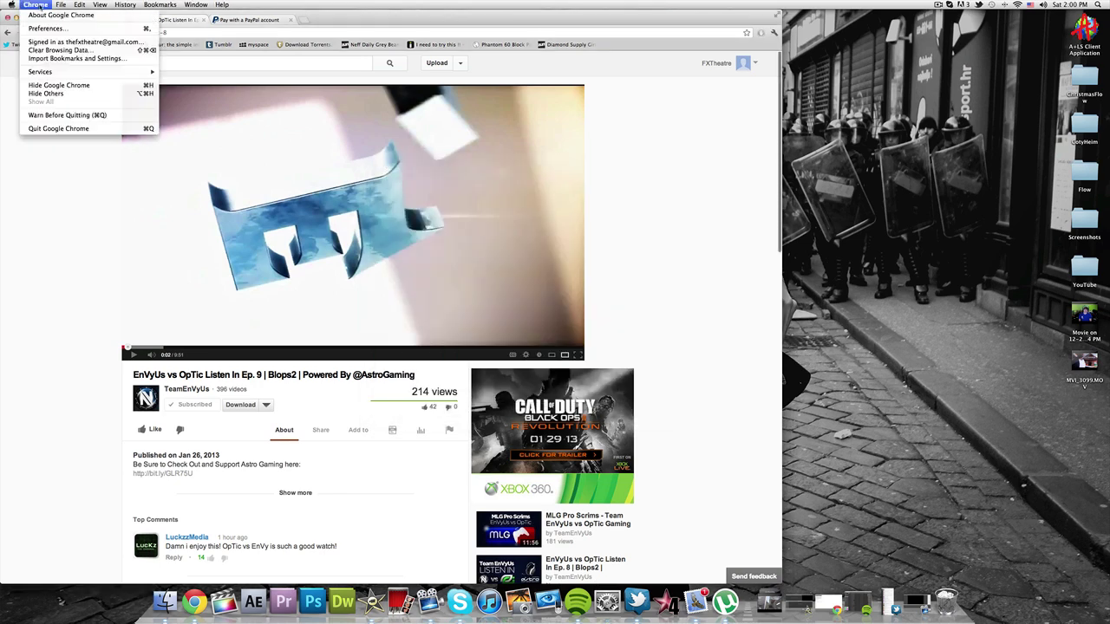
left_click(83, 29)
left_click(38, 6)
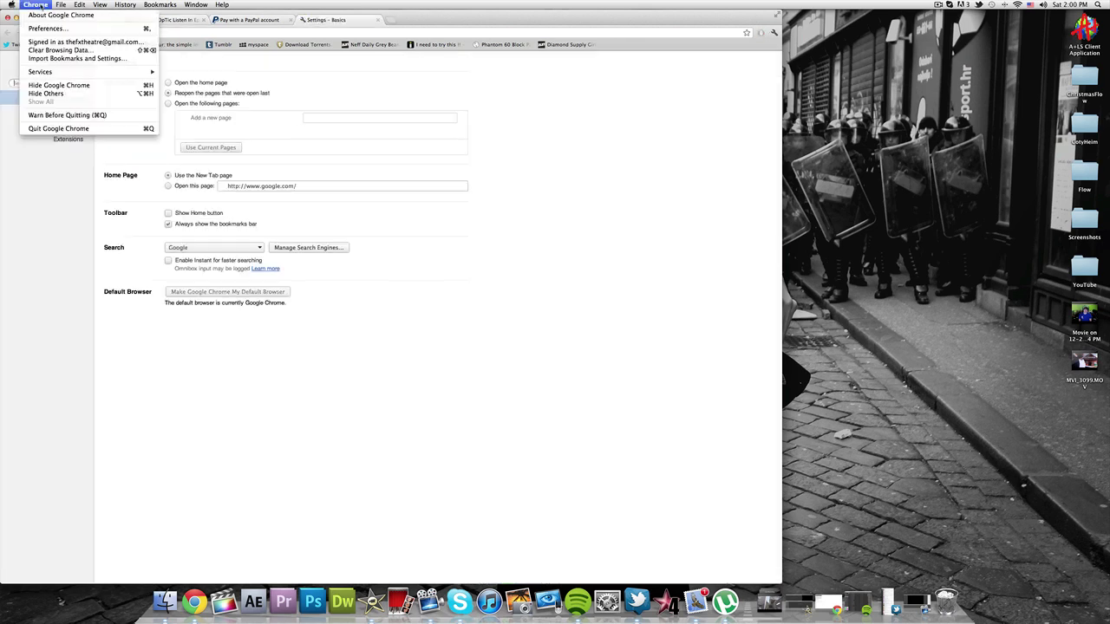
left_click(67, 207)
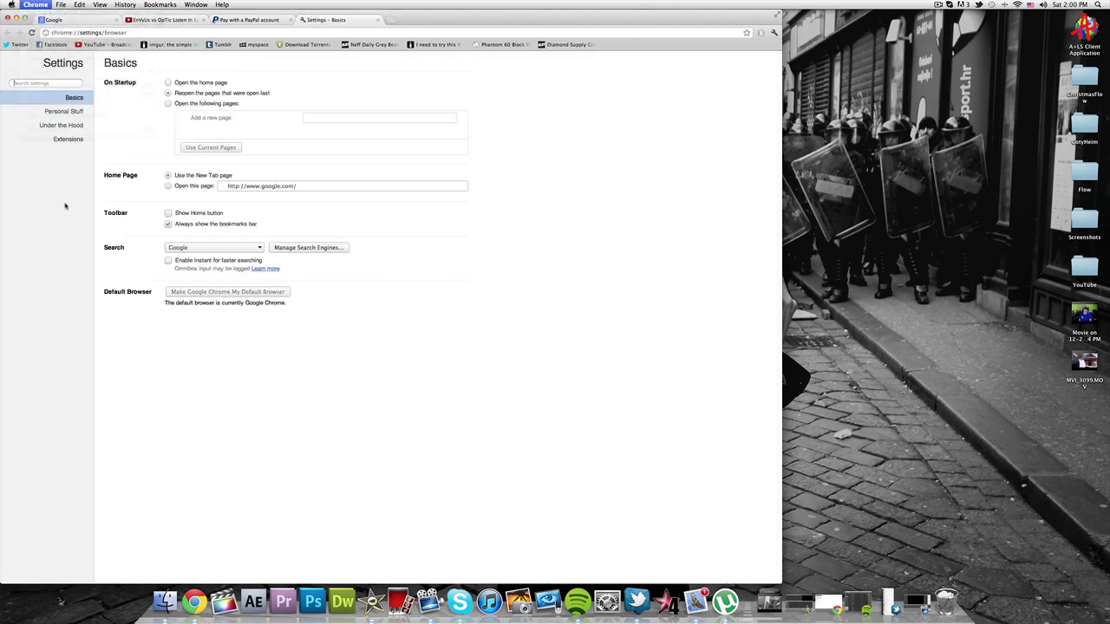
left_click(68, 139)
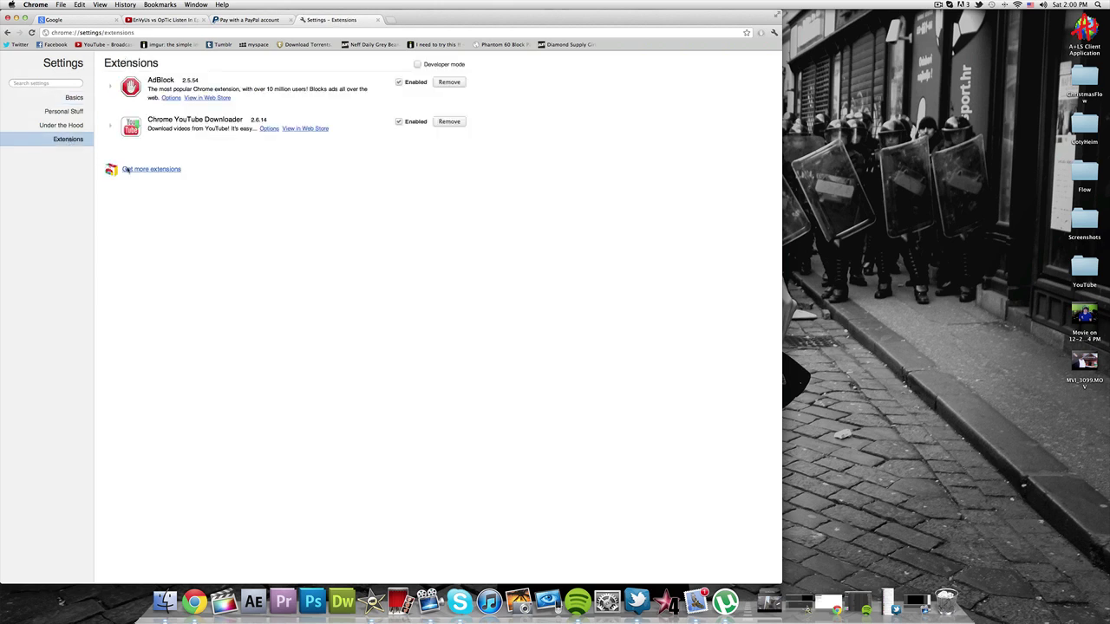
Step: Search Chrome Web Store extensions for 'adblock' and check AdBlock's listing shows it already added
left_click(145, 170)
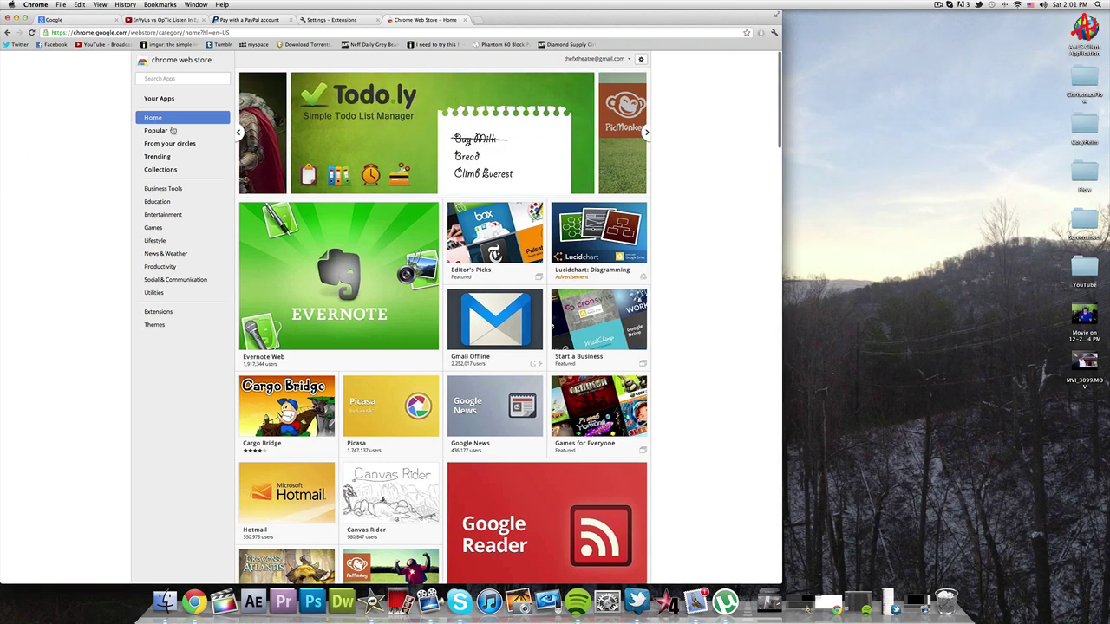
left_click(170, 312)
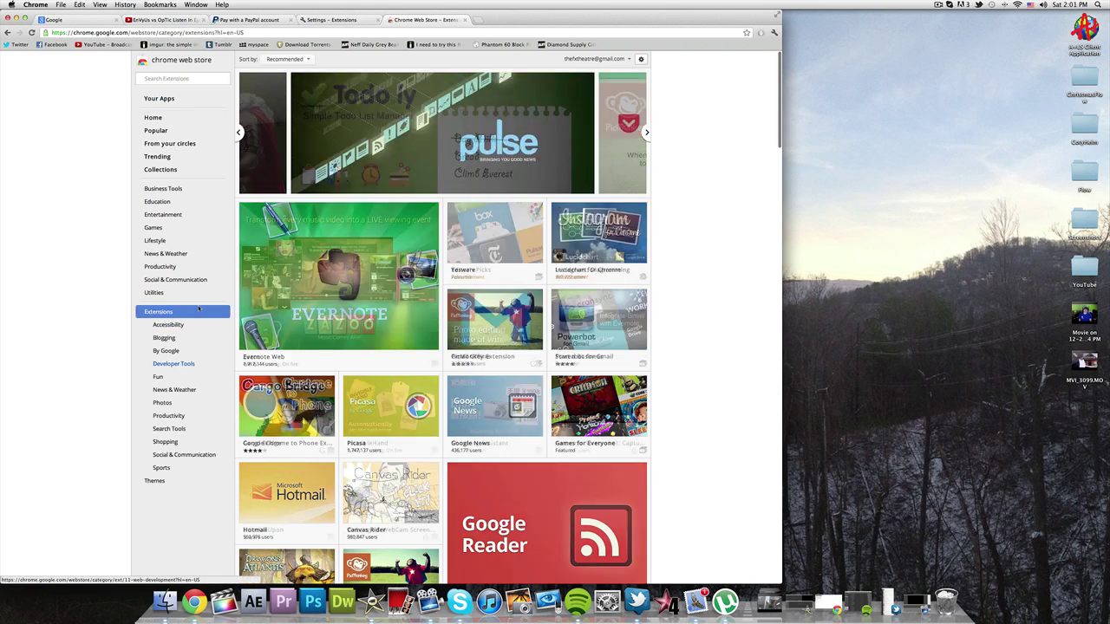
left_click(177, 78)
type("ad")
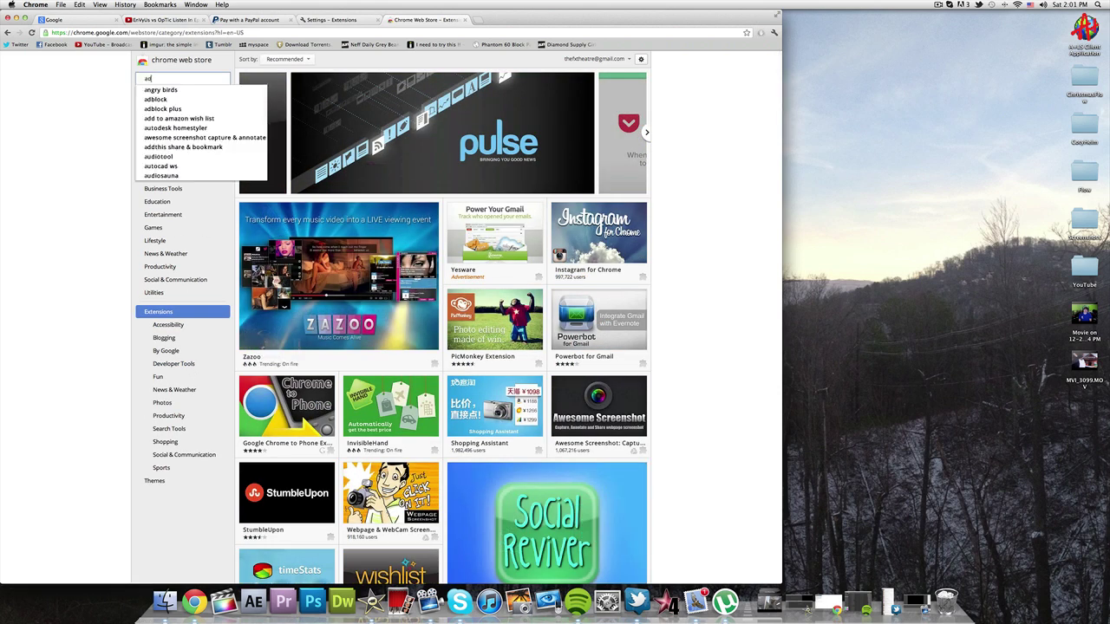
type("block")
key("Return")
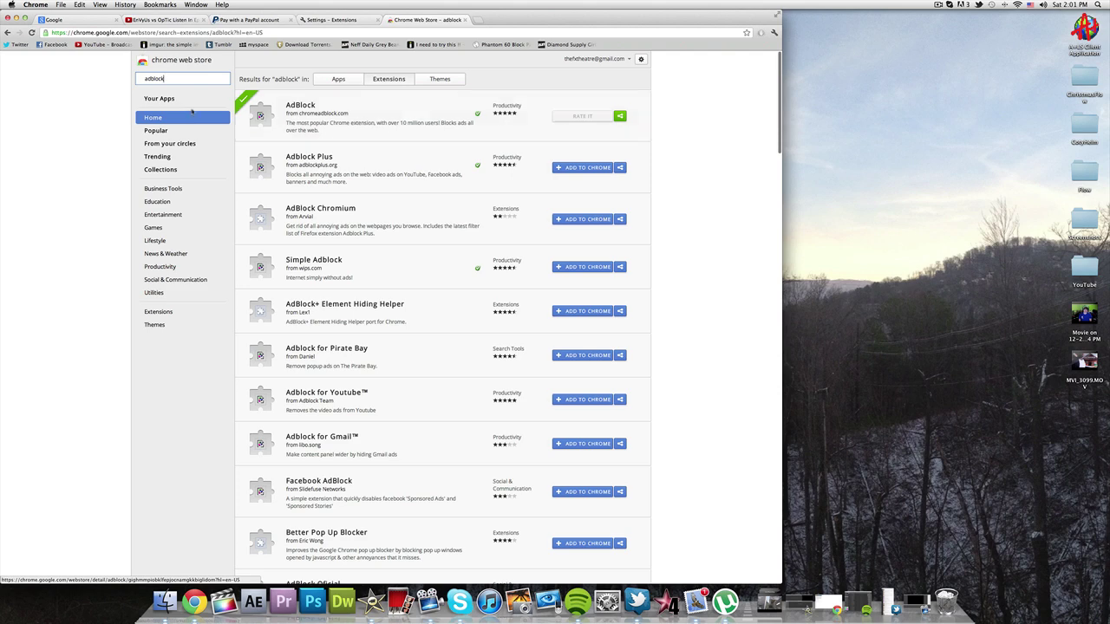
left_click(288, 105)
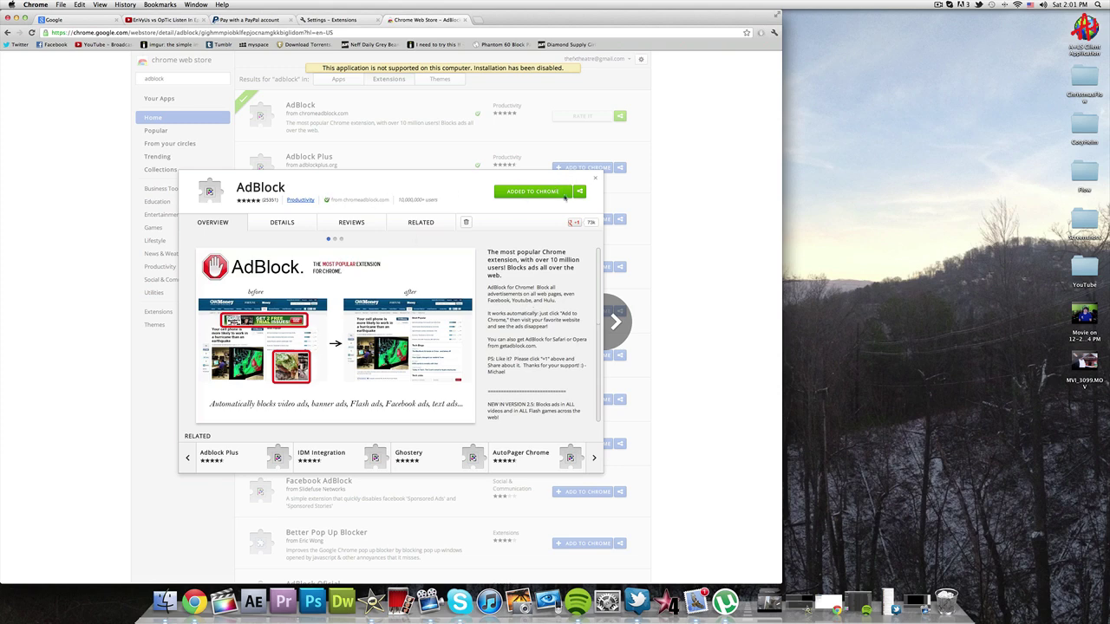
left_click(595, 179)
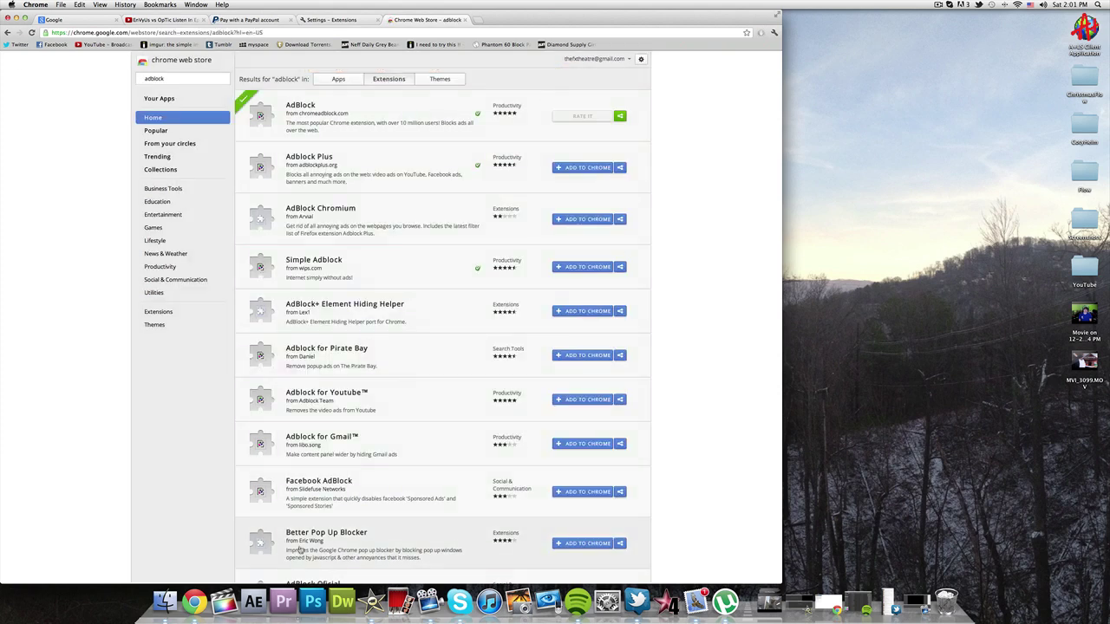
Step: On the YouTube tab, unpause AdBlock from its toolbar icon and reload the video page
left_click(153, 21)
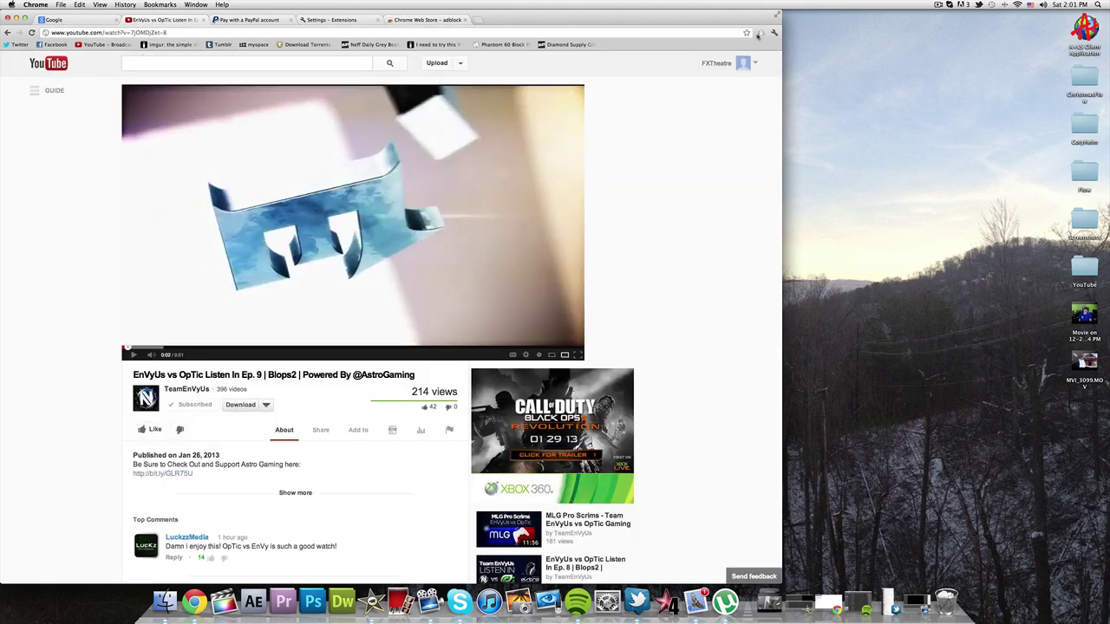
left_click(760, 34)
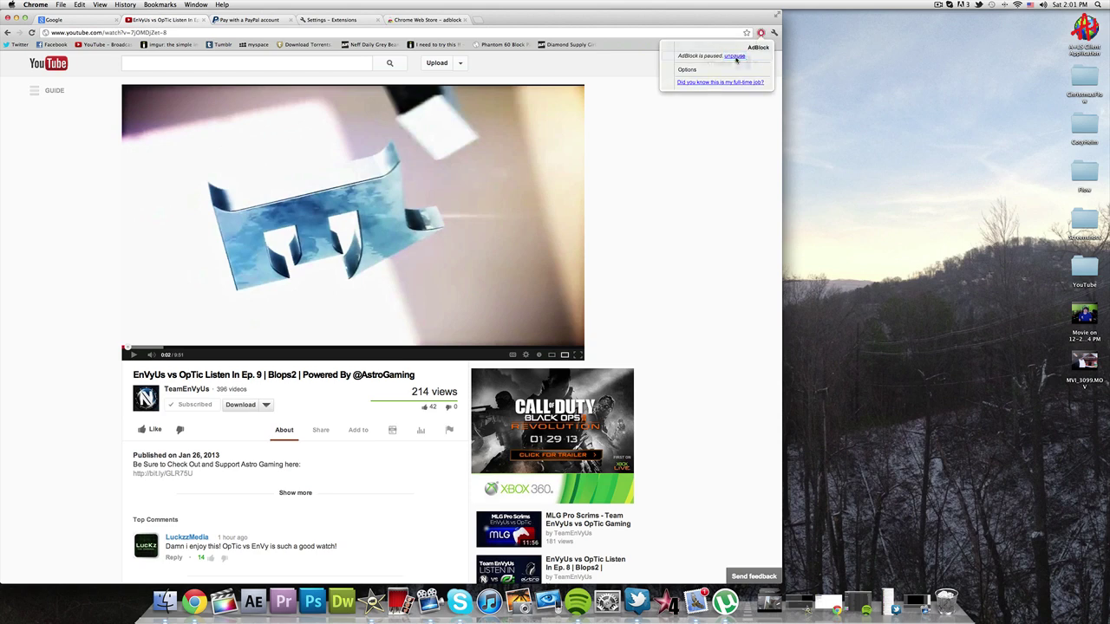
left_click(736, 60)
left_click(31, 32)
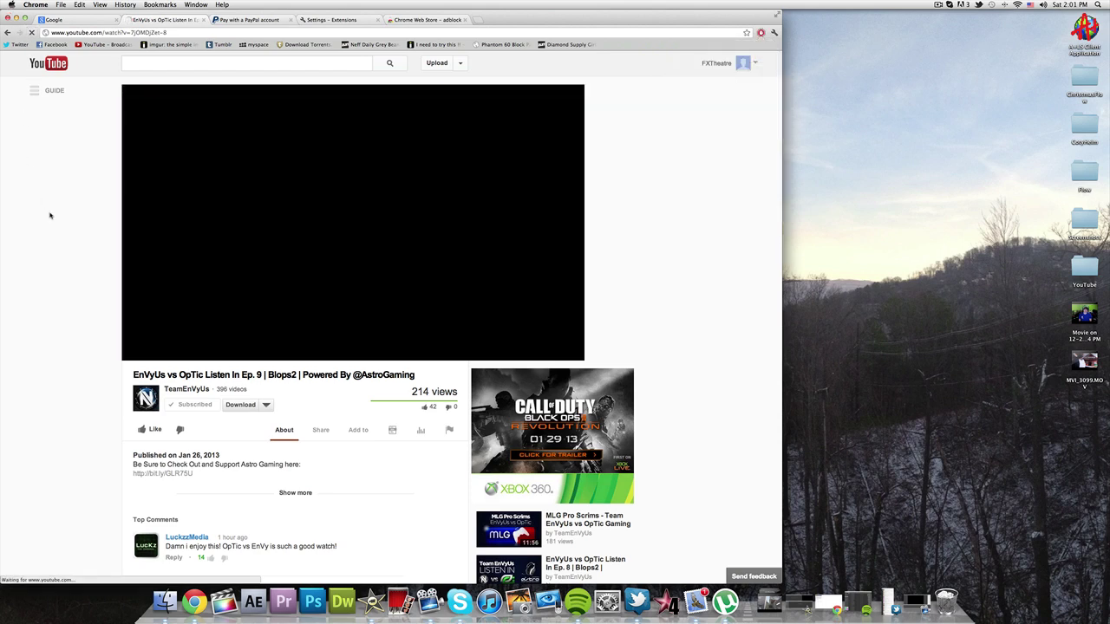
Step: Pause the reloaded video at 0:00 and scroll the page to confirm the sidebar ad is gone
left_click(250, 276)
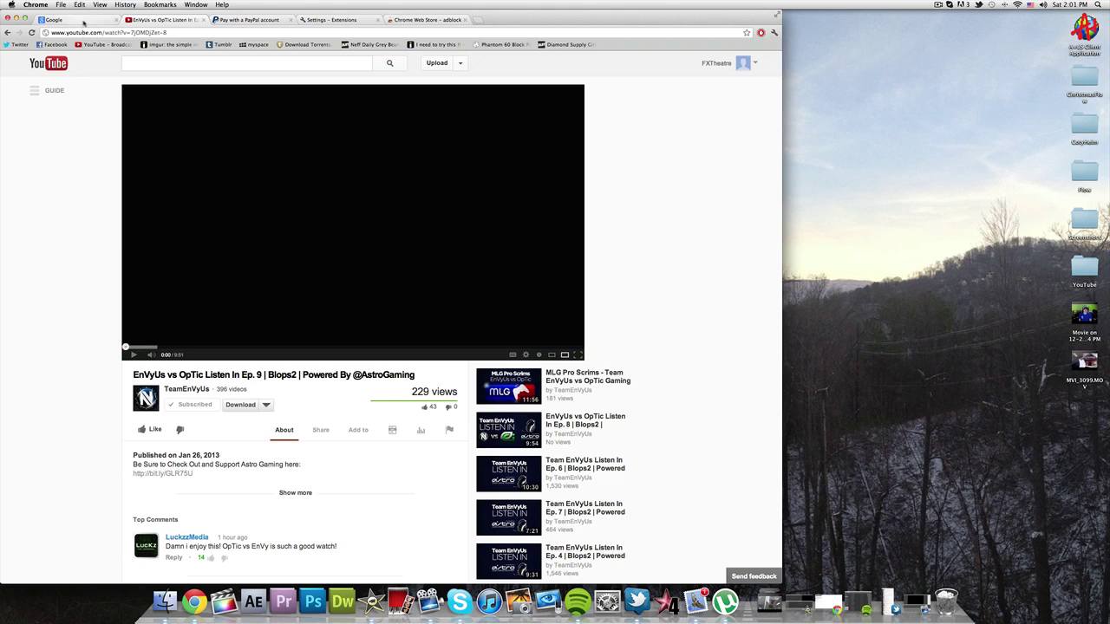
scroll(643, 364, "down", 1)
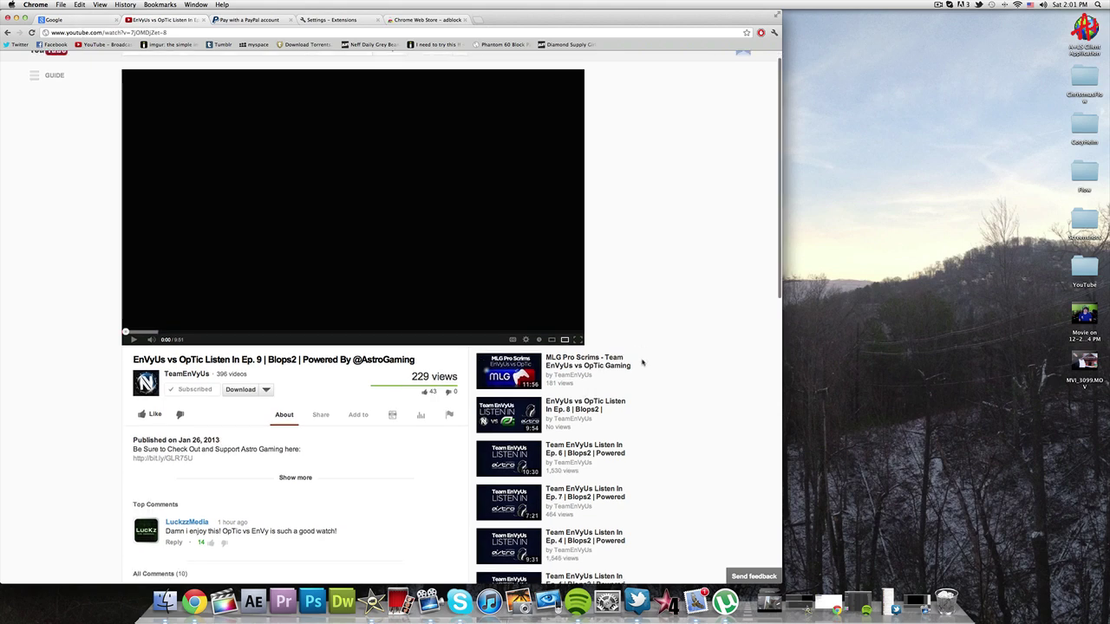
scroll(607, 346, "up", 2)
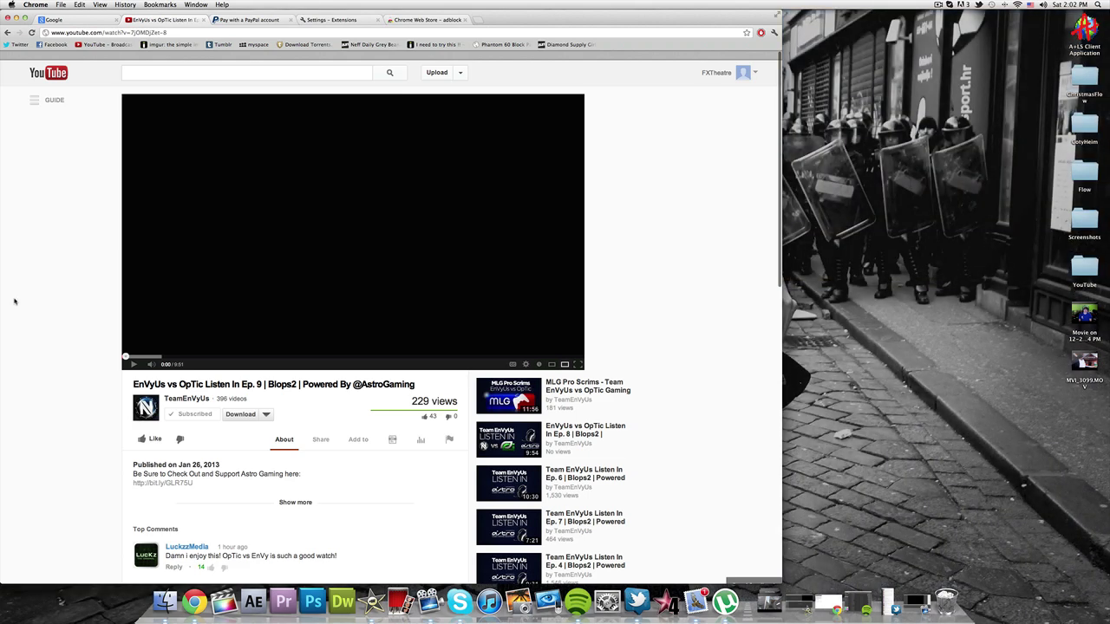
scroll(15, 300, "down", 1)
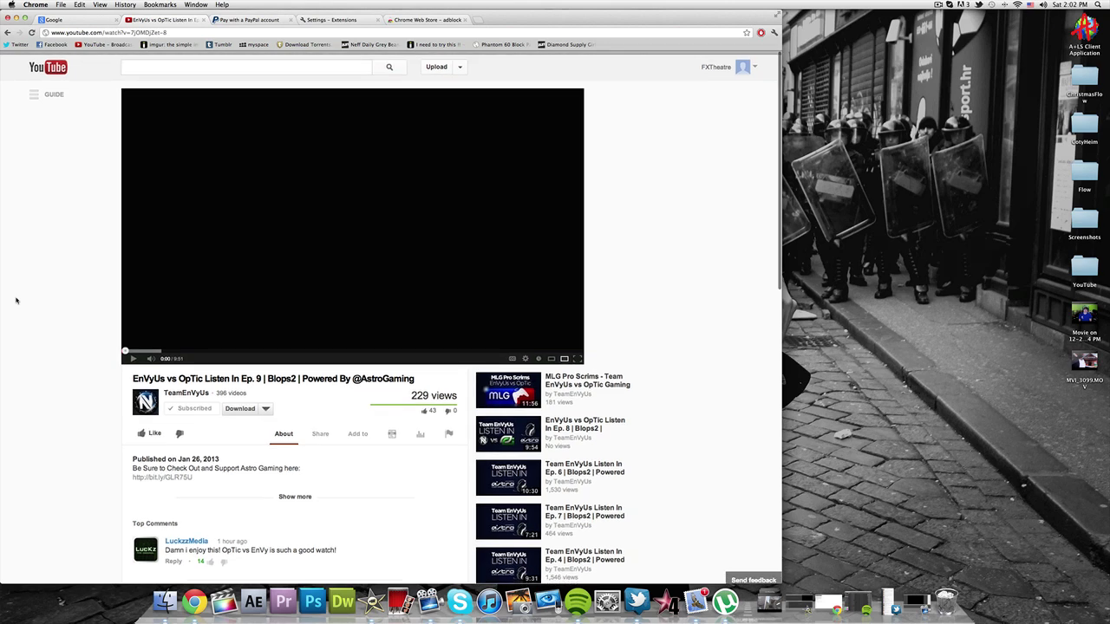
scroll(15, 301, "down", 1)
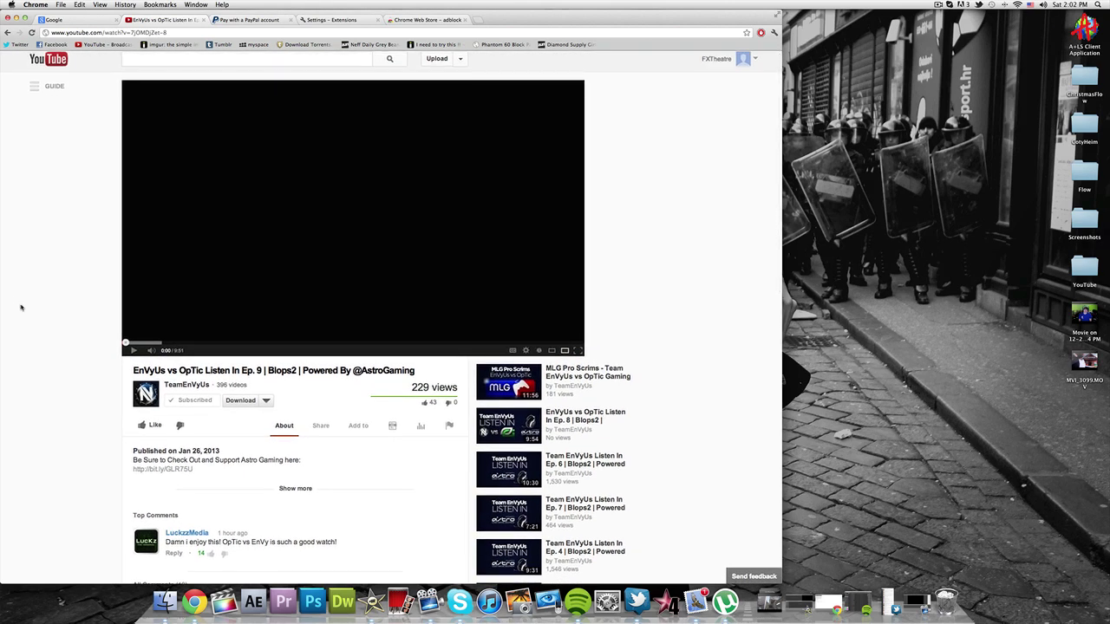
scroll(24, 307, "up", 1)
scroll(25, 308, "down", 1)
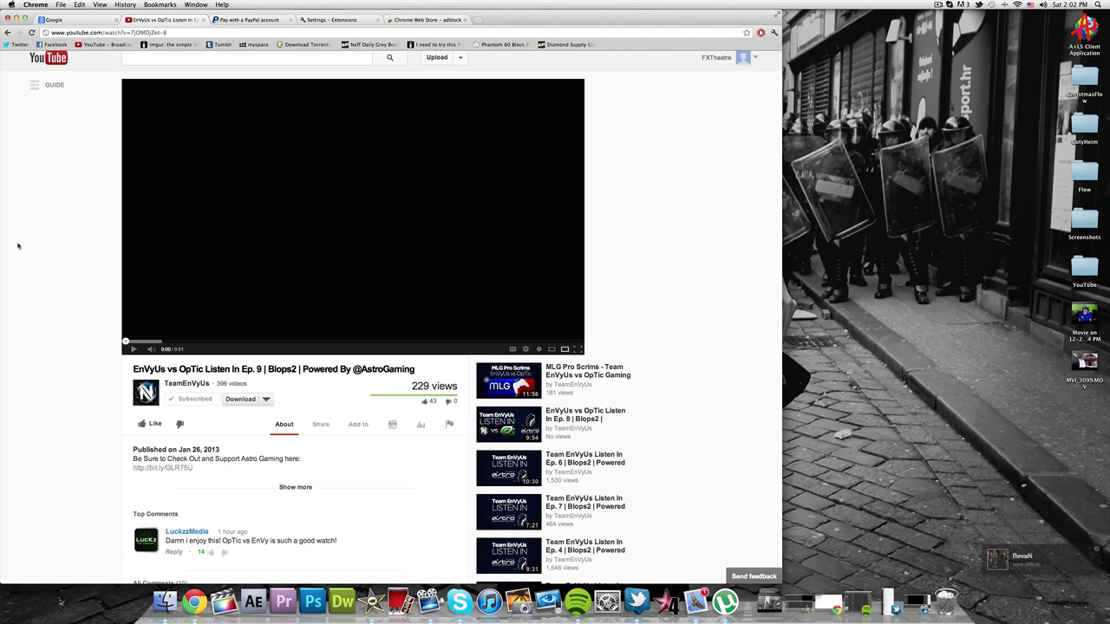
scroll(18, 246, "down", 2)
scroll(215, 235, "up", 2)
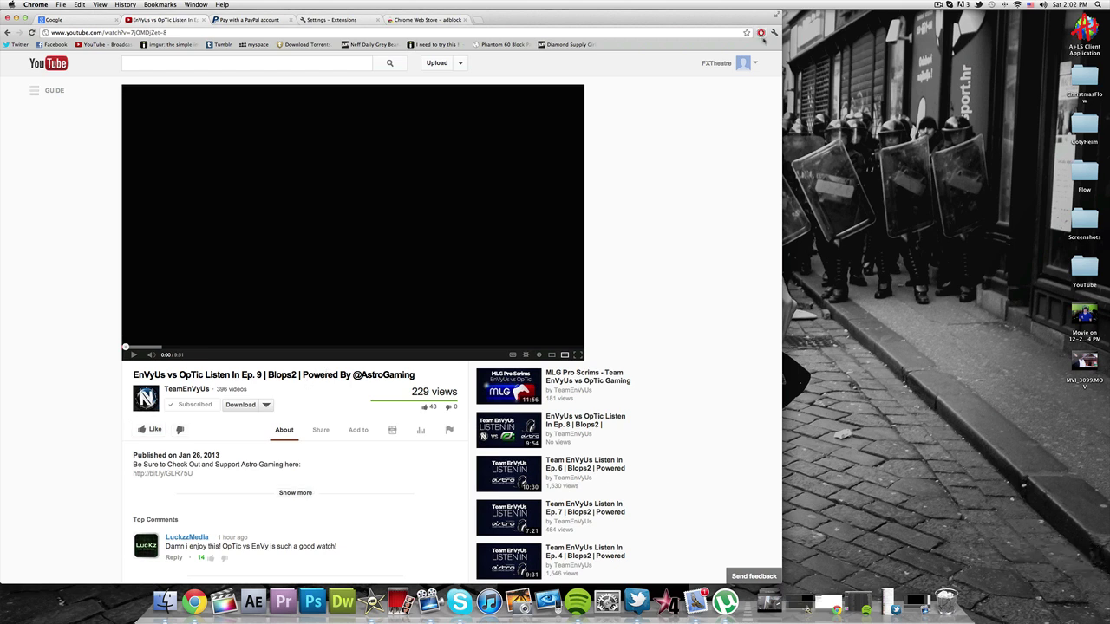
Step: Pause AdBlock from its toolbar icon and reload the 'EnVyUs vs OpTic Listen In Ep. 9' page
left_click(762, 34)
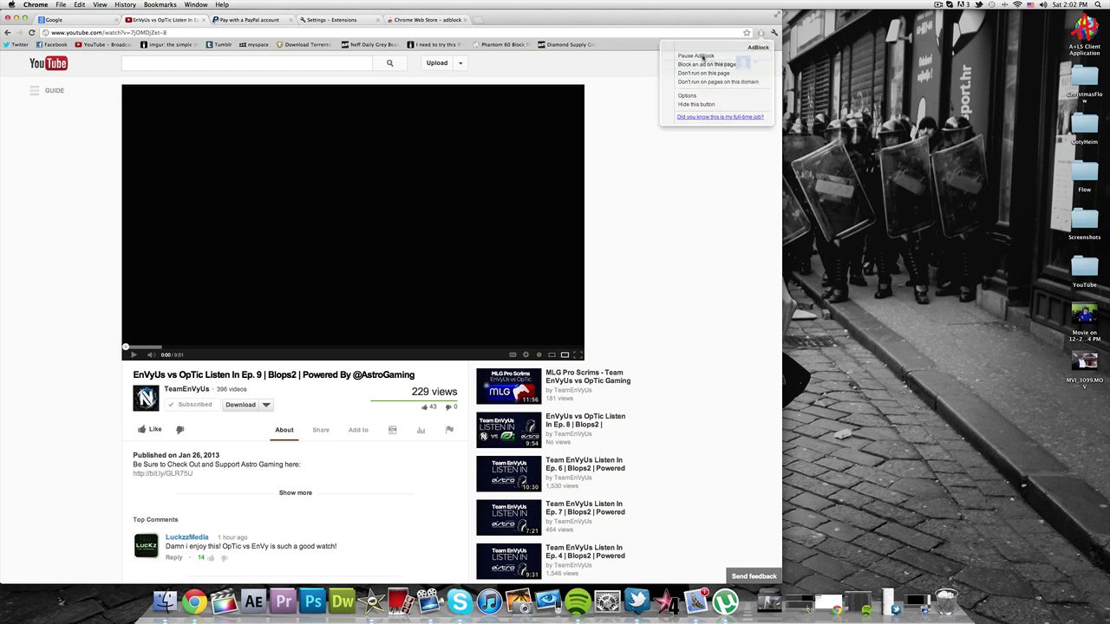
left_click(702, 55)
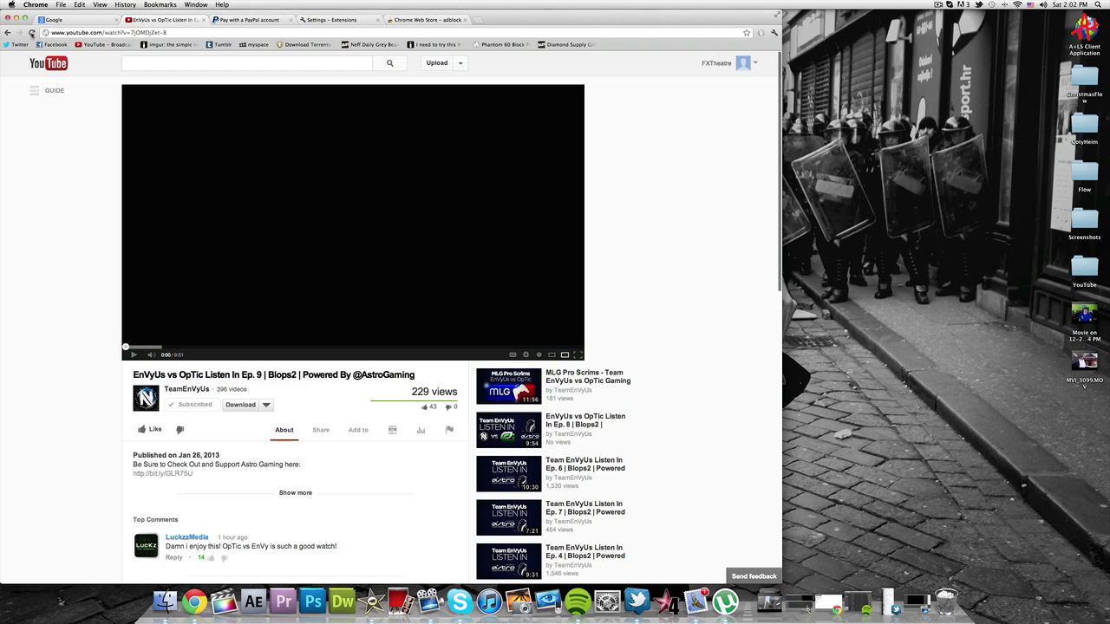
left_click(32, 32)
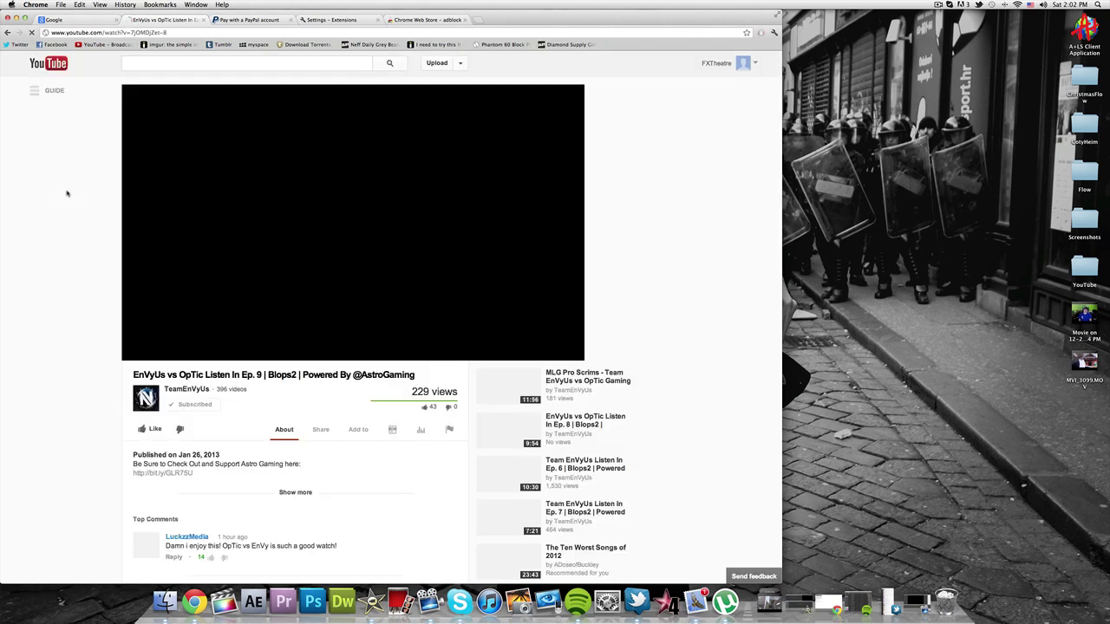